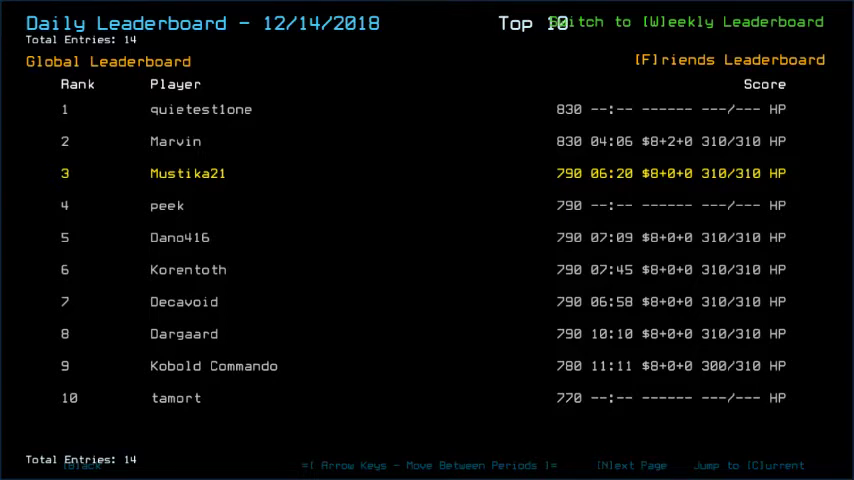
Flip between leaderboard ranks 1–10 and 11–14, then close the leaderboard
key(n)
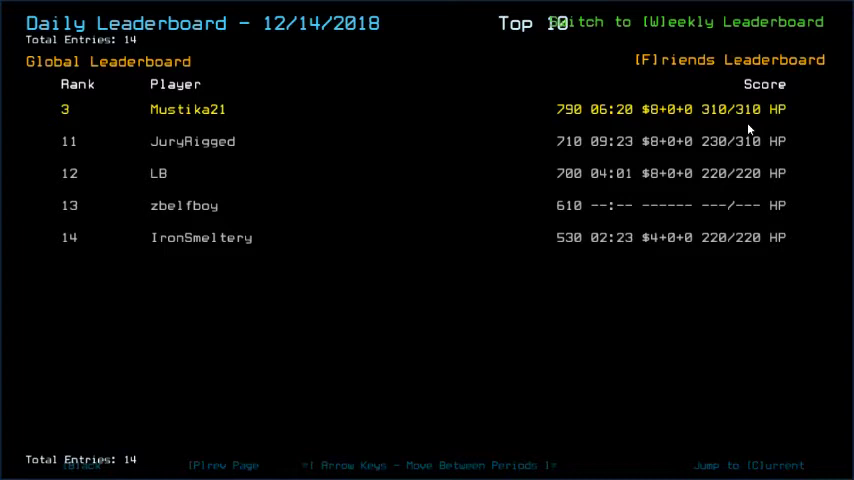
key(p)
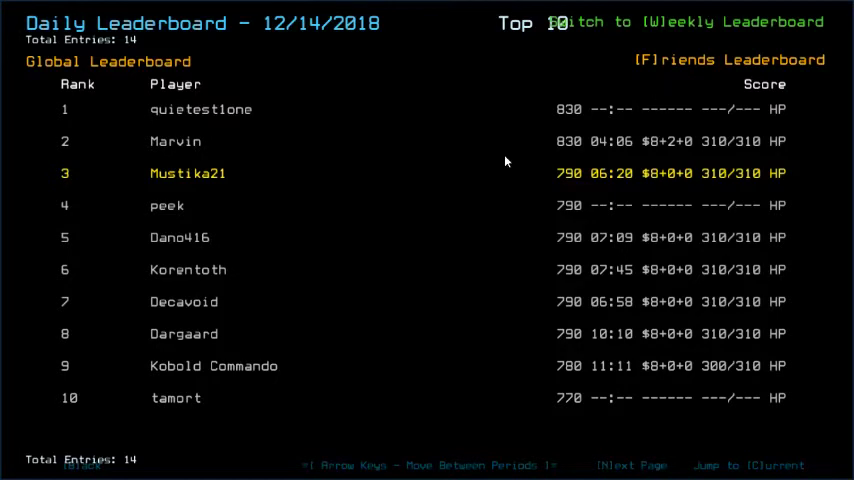
key(n)
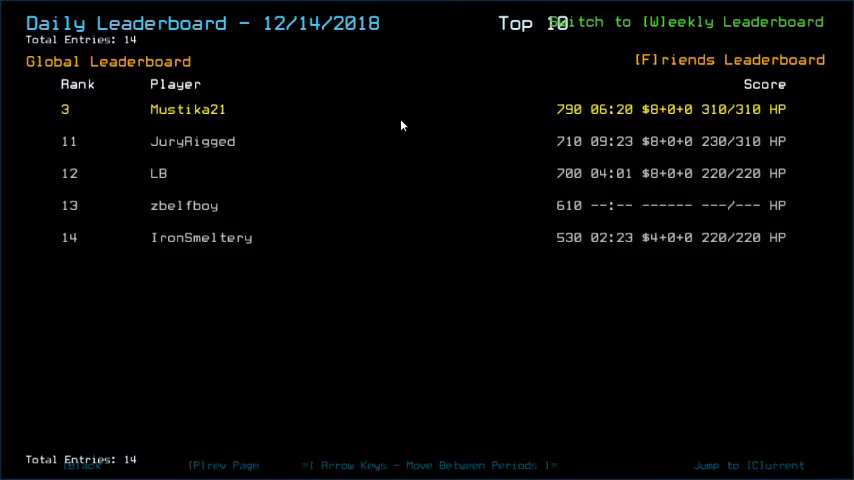
key(Escape)
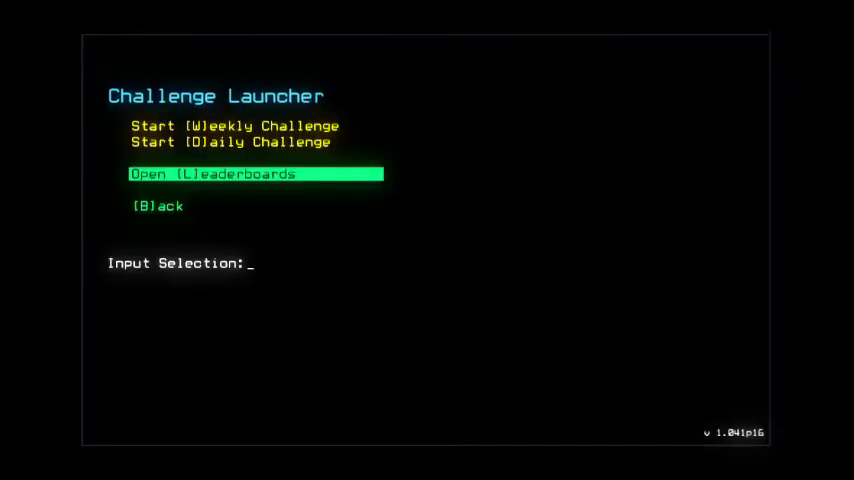
Launch the Daily Challenge run to reach the derelict with Rox, Holly and Robby docked
key(b)
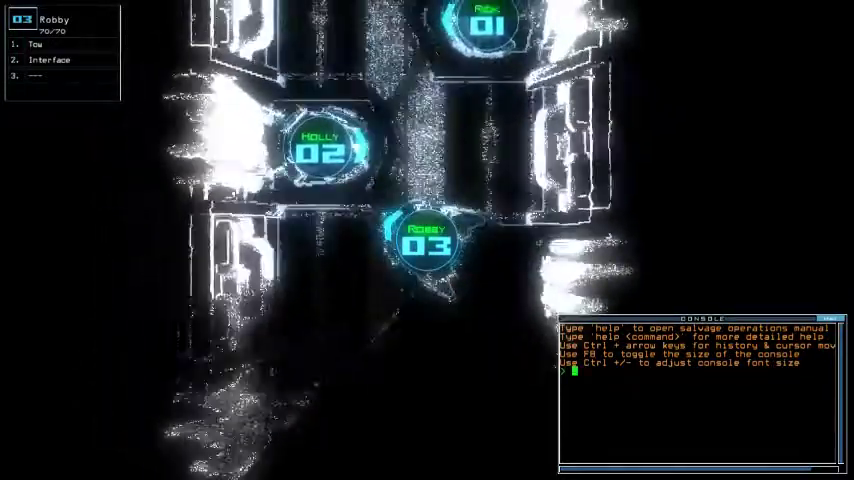
Swap Robby's Tow module over to Holly
key(Tab)
key(Tab)
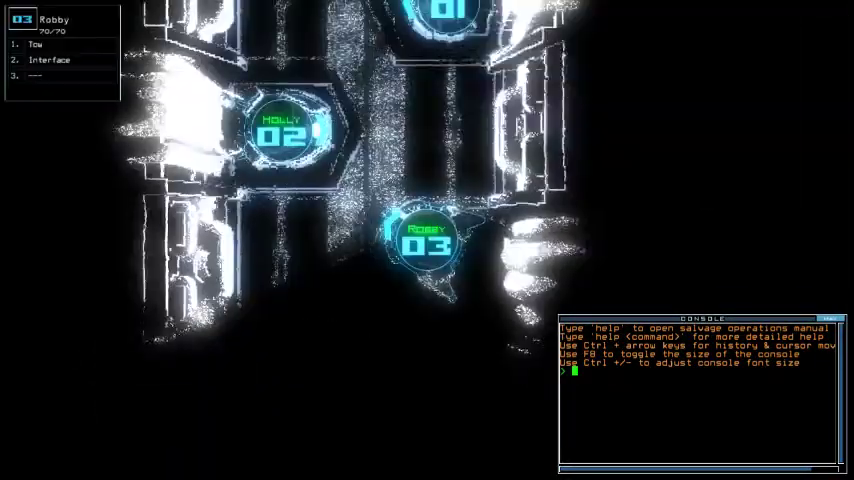
text(swap)
key(Return)
key(Return)
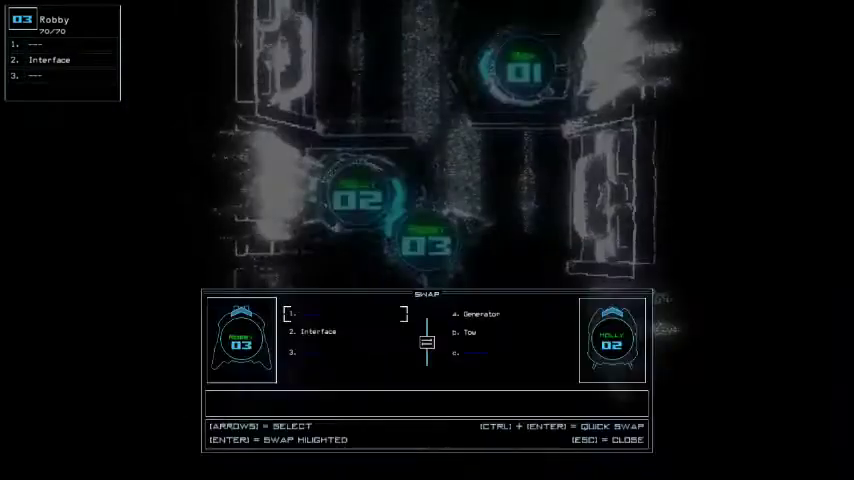
key(Escape)
Move Rick's Sensor and Gather modules to Robby and drop a sensor
key(Return)
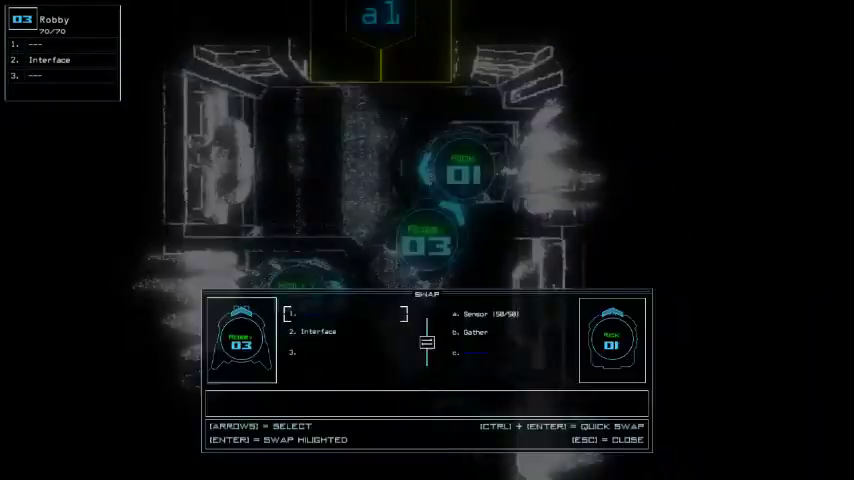
key(Return)
key(Escape)
text(sensor)
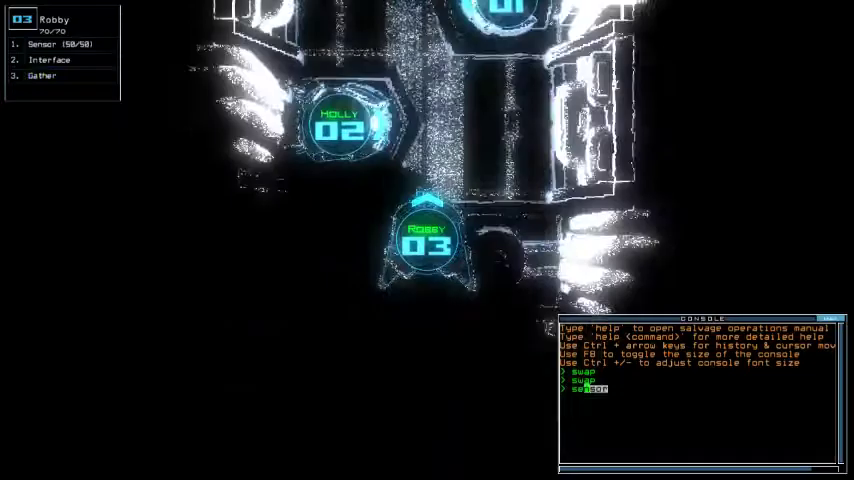
key(Return)
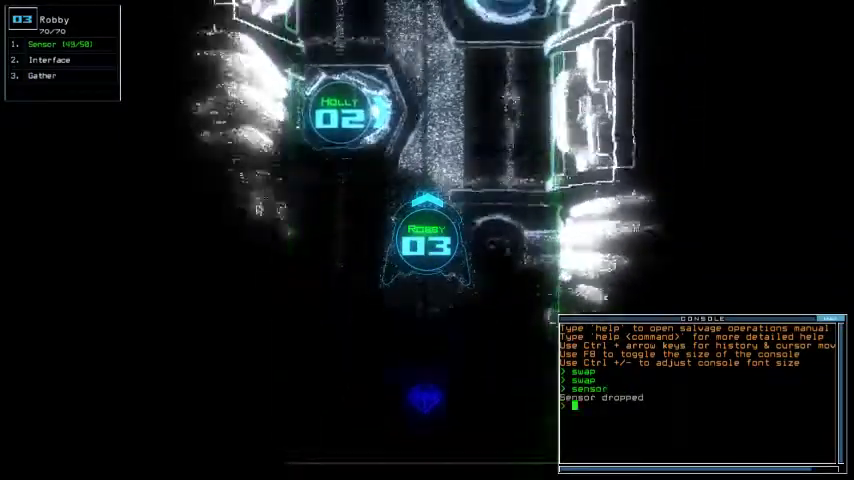
key(Tab)
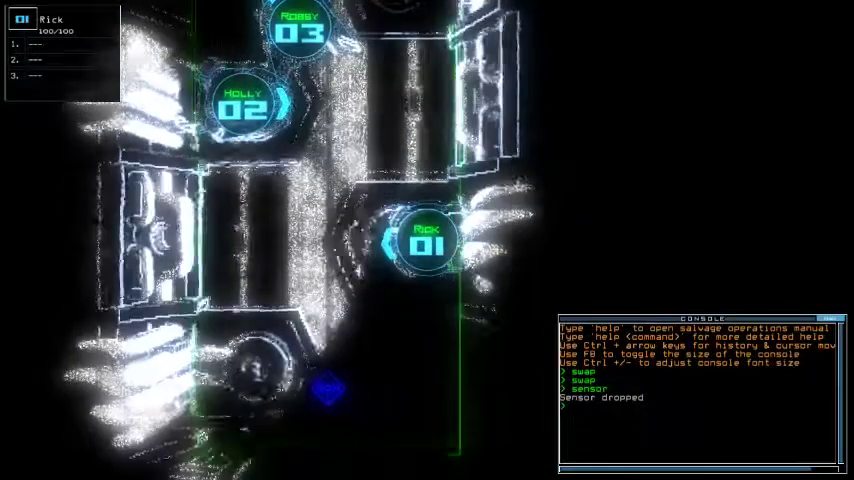
key(Tab)
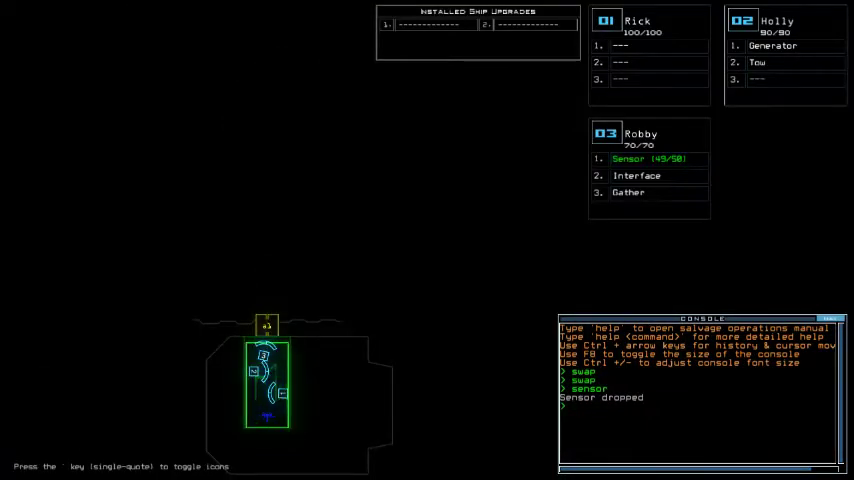
Get the status report: Military B, one infestation, medium hull, scrap capacity 33; glance at the schematic map
key(Tab)
text(status)
key(Return)
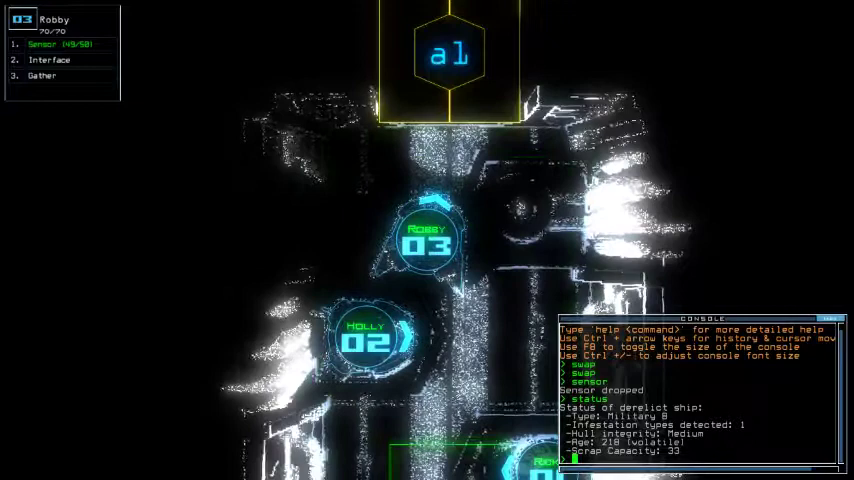
key(Return)
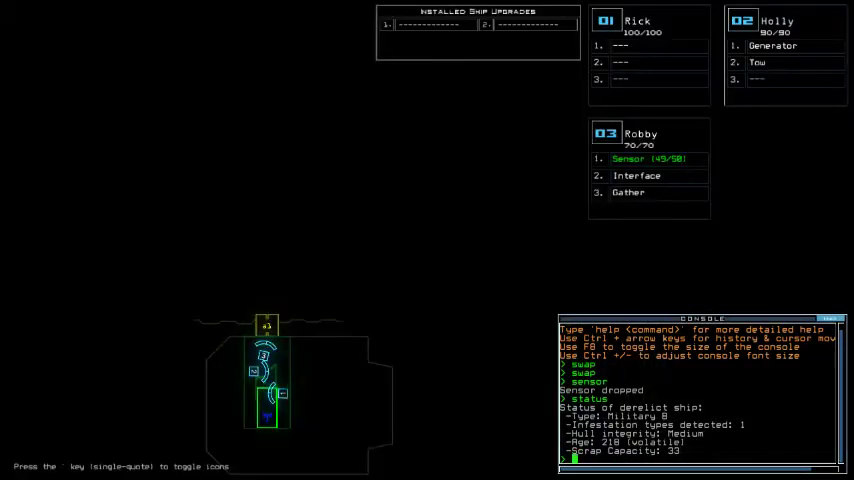
key(Return)
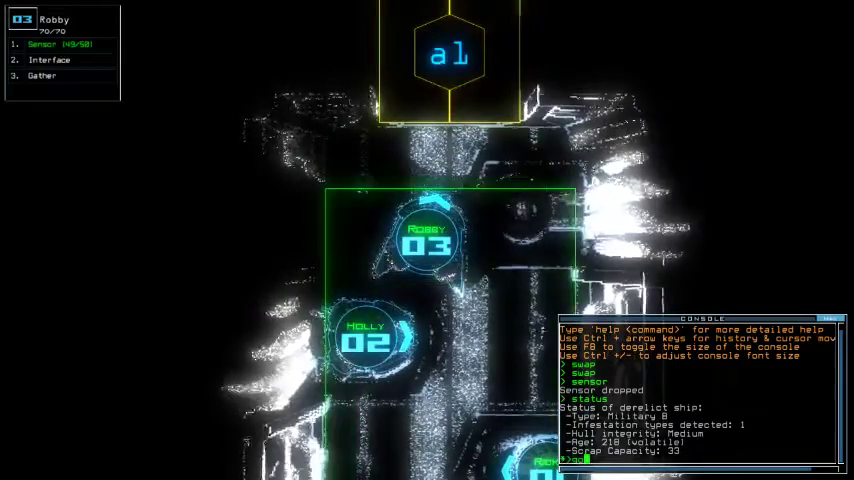
text(go)
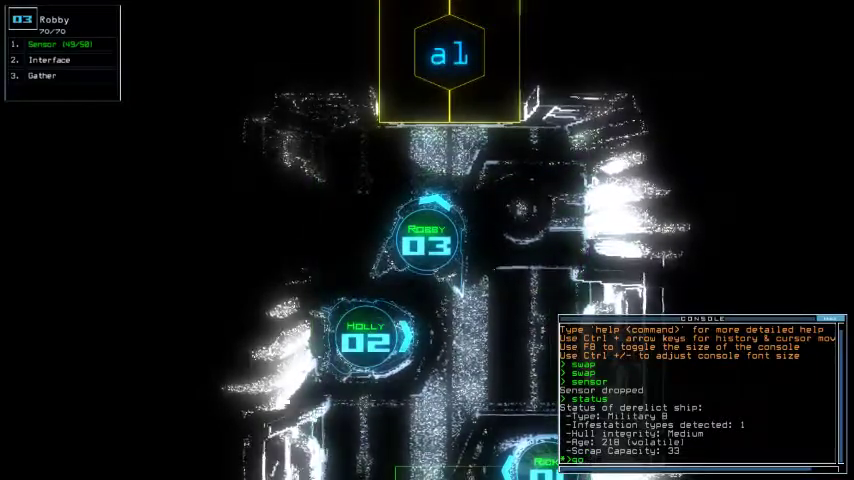
Board the derelict, drop a sensor, collect scrap, and gather all fuel (1 P-Fuel)
key(Return)
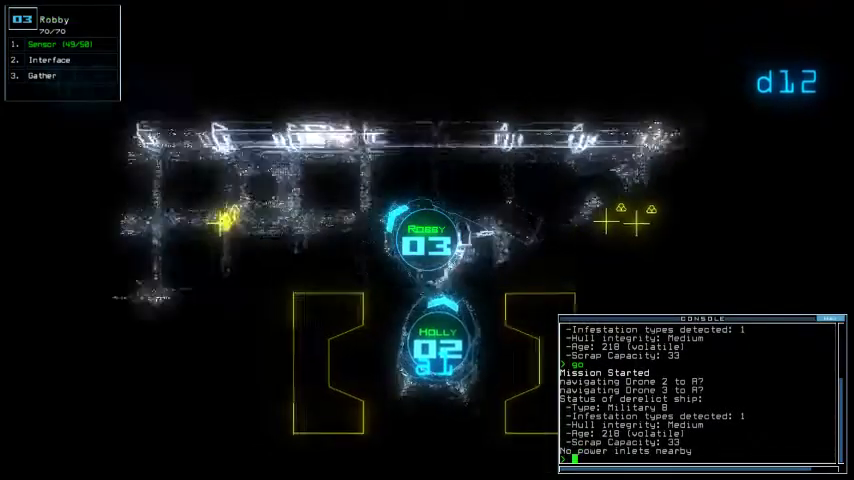
text(sensor)
key(Return)
text(g)
key(Return)
text(g)
key(Return)
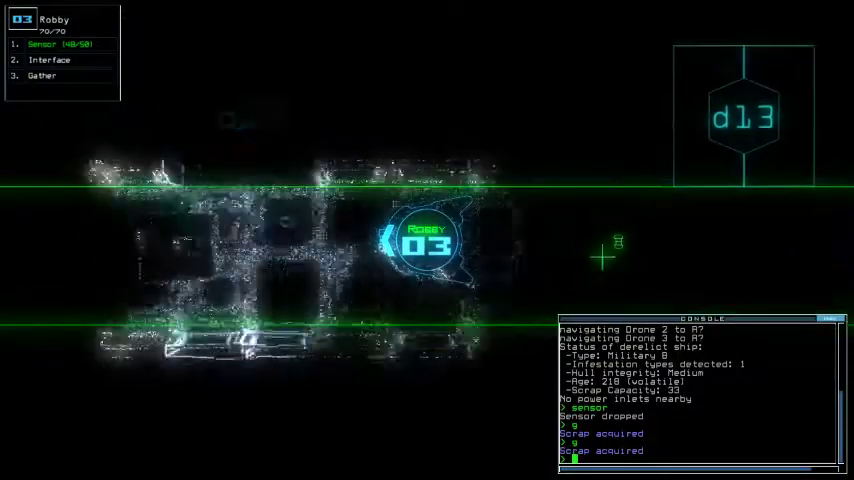
text(g)
key(Return)
text(g)
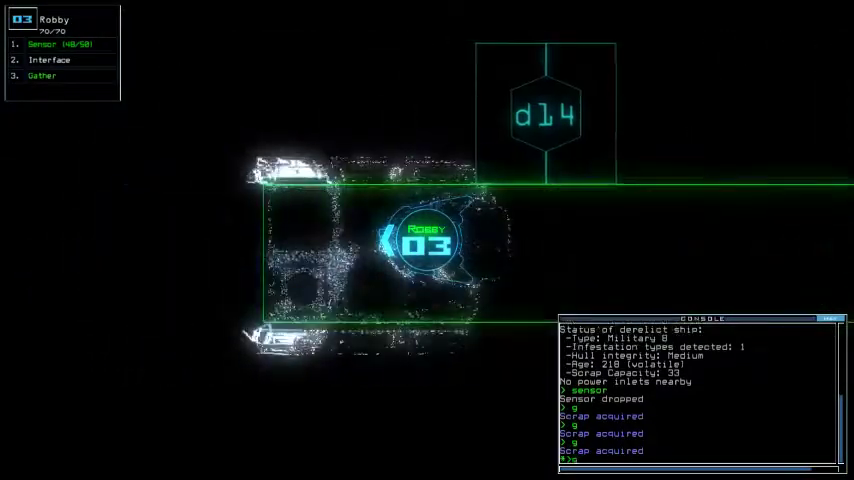
text(ather all)
key(Return)
key(2)
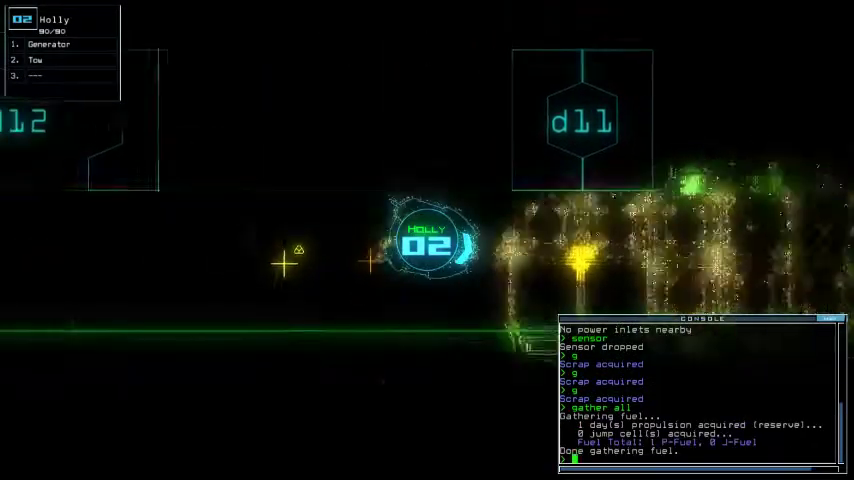
text(generator)
Activate the generator and have Robby gather four scrap pickups
key(Return)
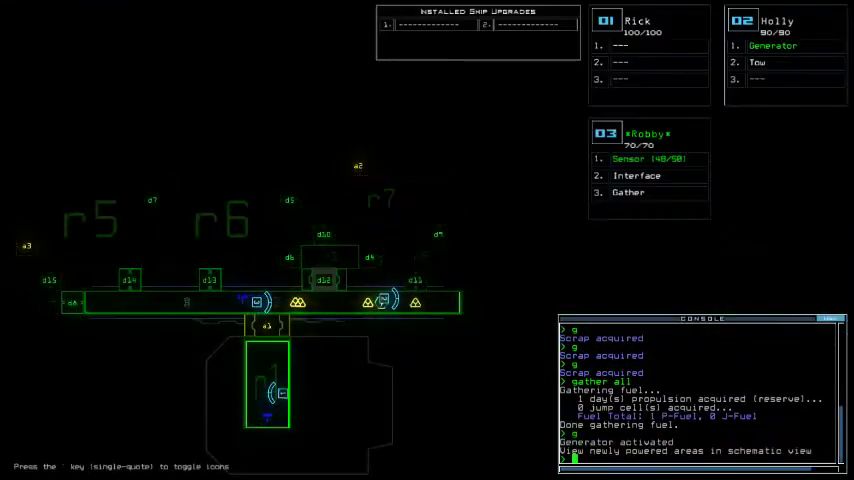
text(3g)
key(Return)
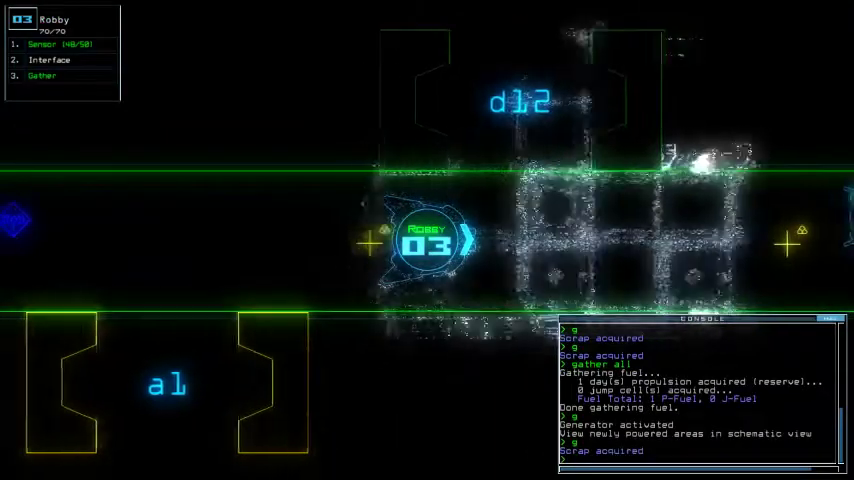
text(g)
key(Return)
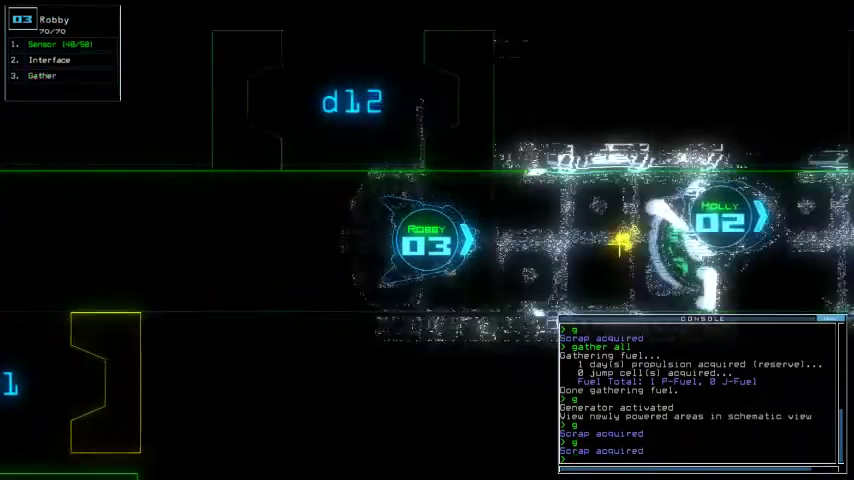
text(g)
key(Return)
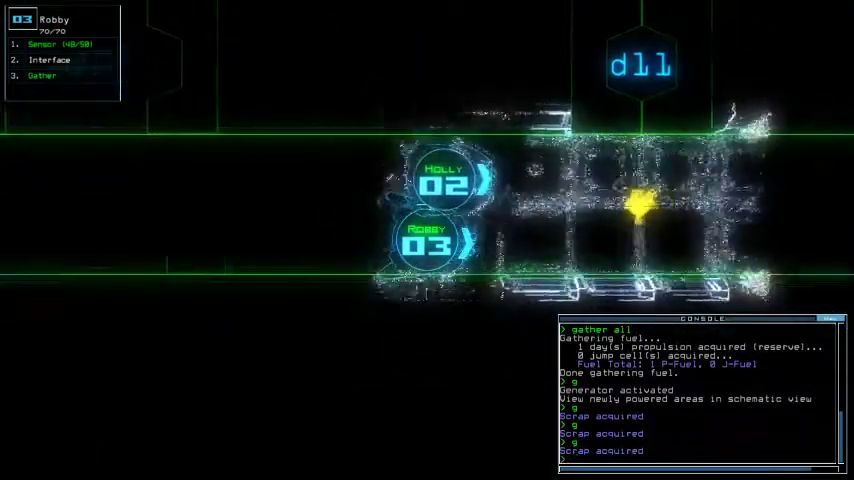
text(g)
key(Return)
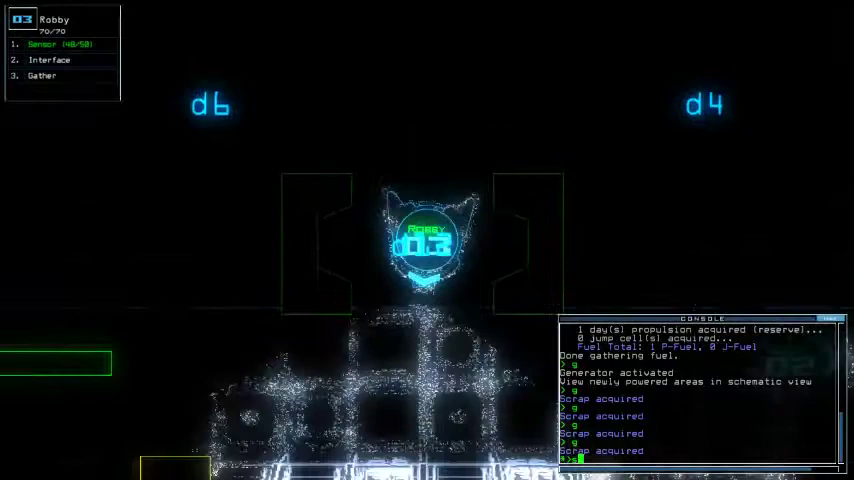
text(sensor)
Drop a motion sensor, open doors d12 and d4, and close room r1's doors
key(Return)
text(d1)
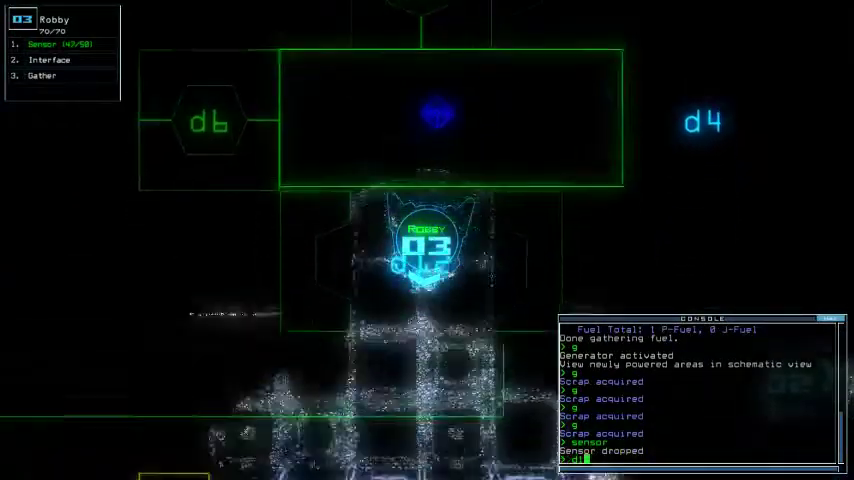
text(2 d4)
key(Return)
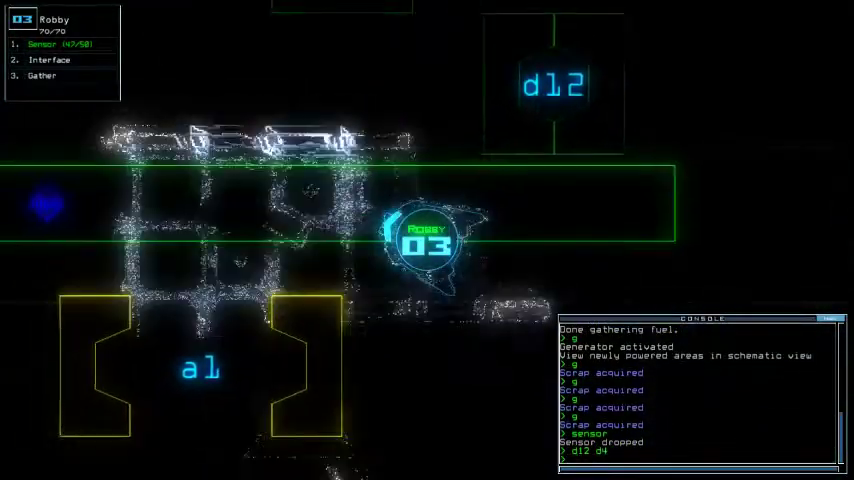
text(ro)
key(Return)
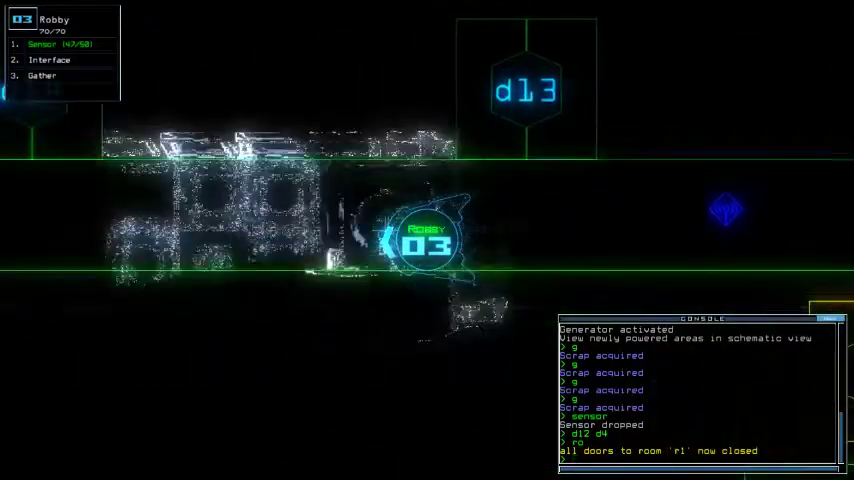
text(orl)
Reopen r1's doors, send drone 1 to r2, open door d8, and drop another sensor
key(Return)
text(navigate )
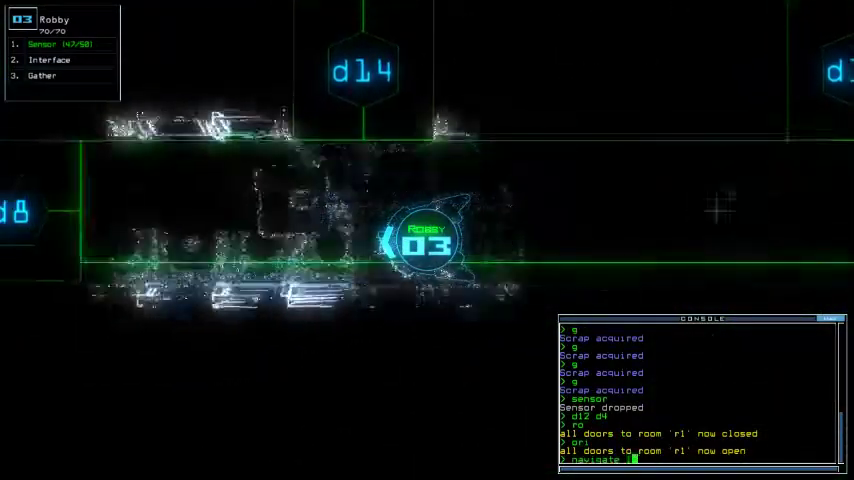
text(1)
key(Return)
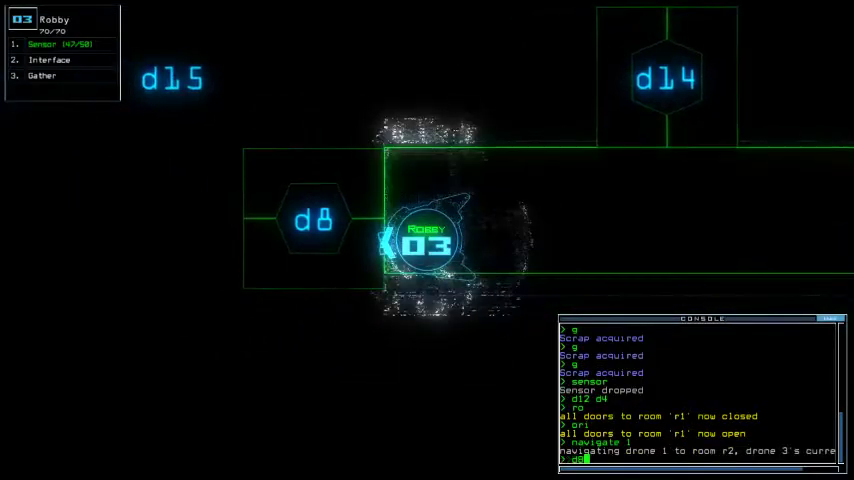
key(Return)
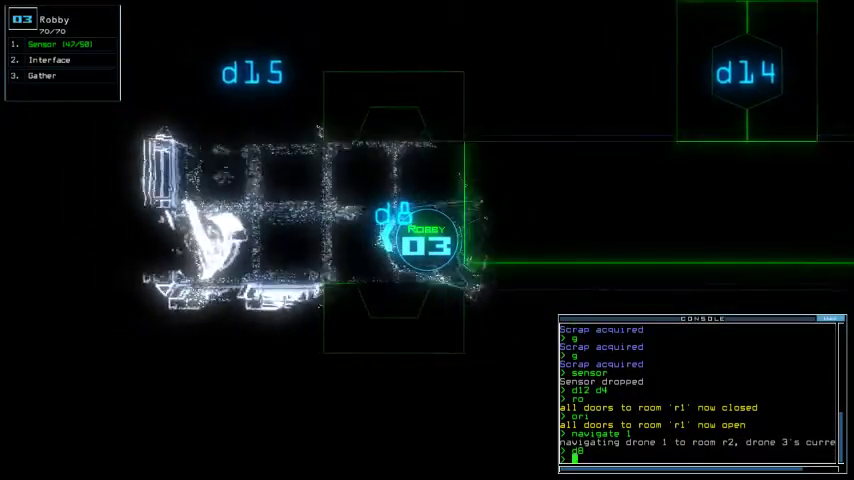
text(sensor)
key(Return)
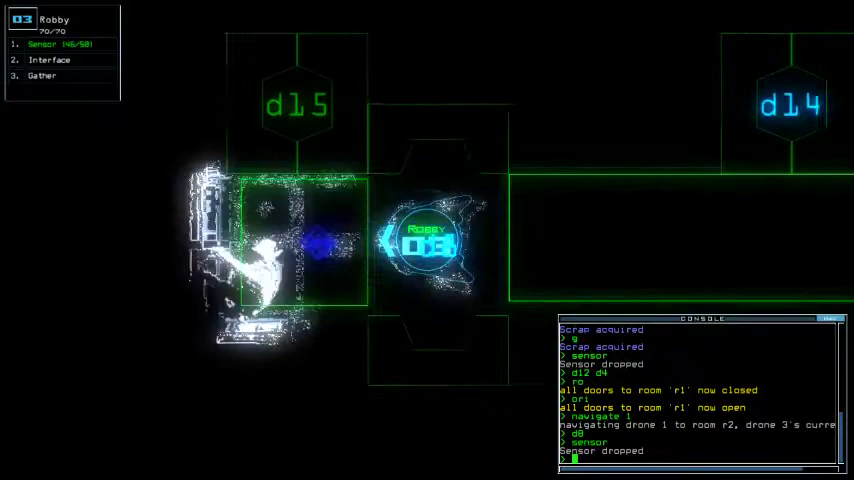
text(d15 d8)
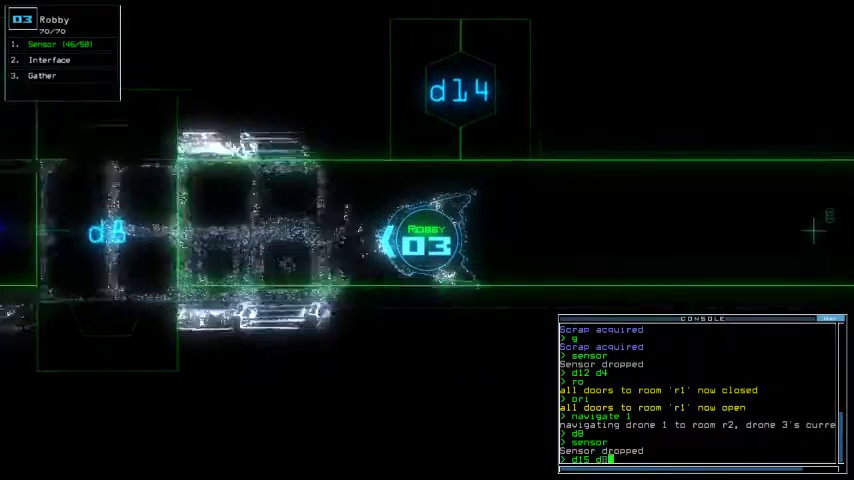
Open doors d15 and d8, re-dock at airlock a2, and reopen room r1's doors
key(Return)
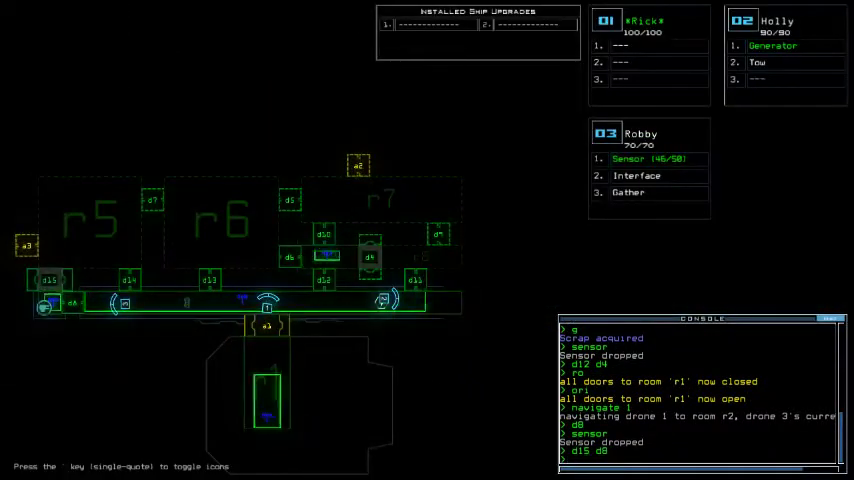
key(Tab)
key(Tab)
text(dd)
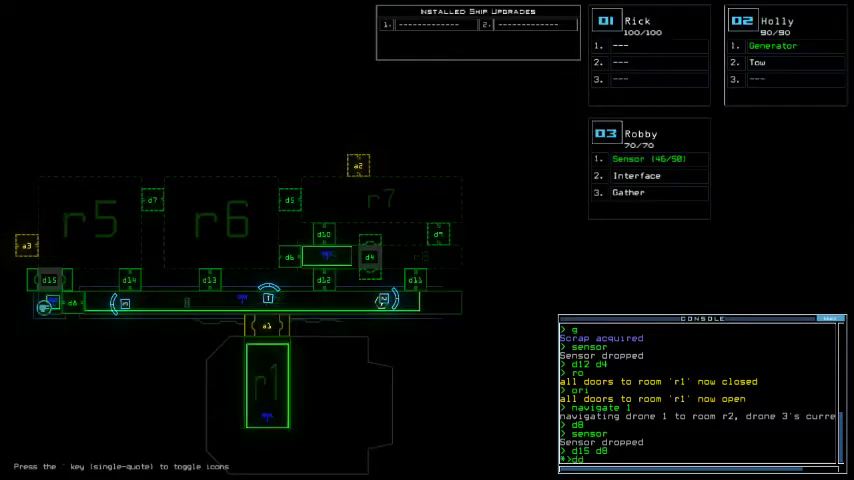
text( a2)
key(Return)
text(or1)
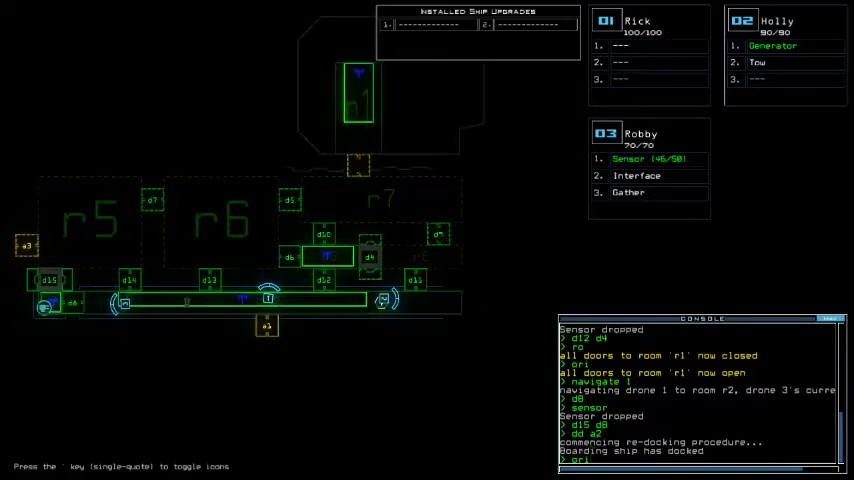
key(Return)
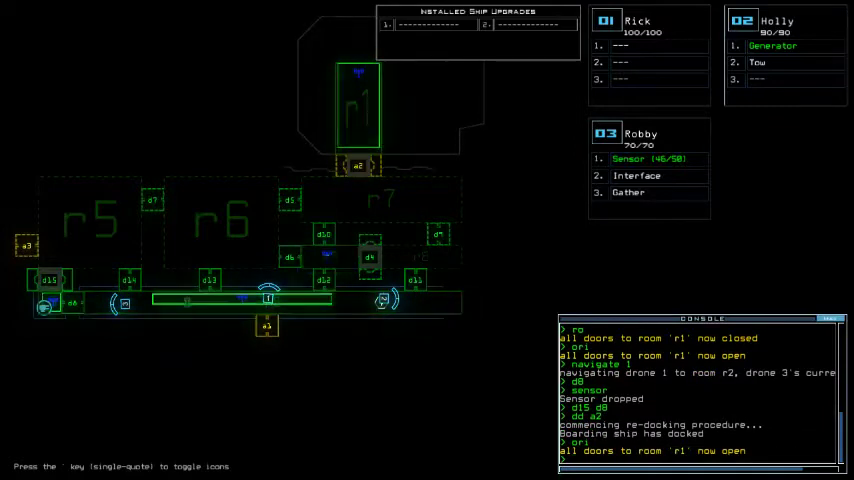
key(2)
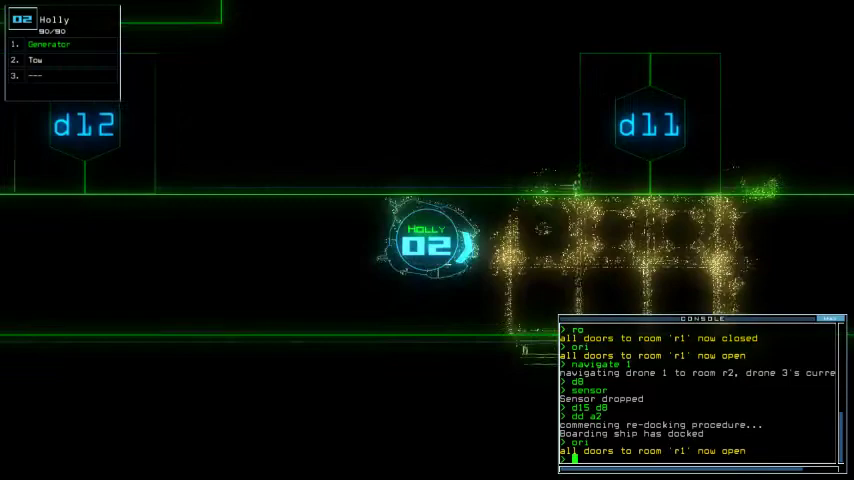
key(3)
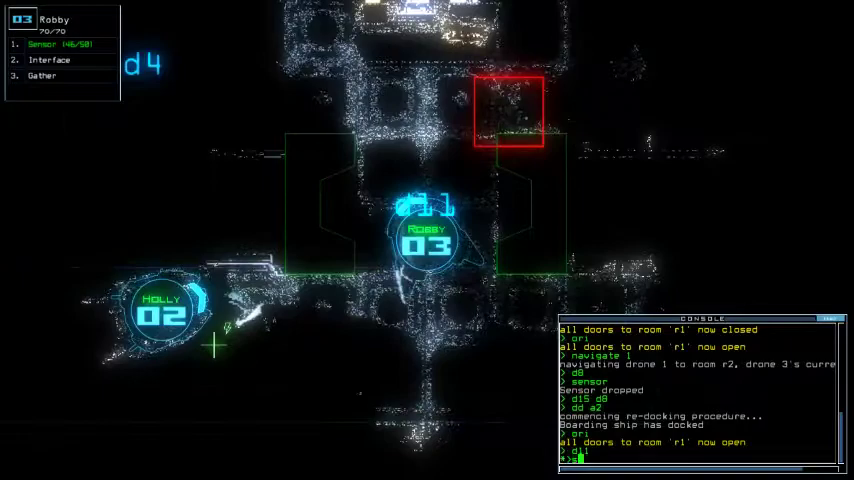
text(sensor)
Drop a sensor, start re-docking at airlock a1, and open nine doors with bb
key(Return)
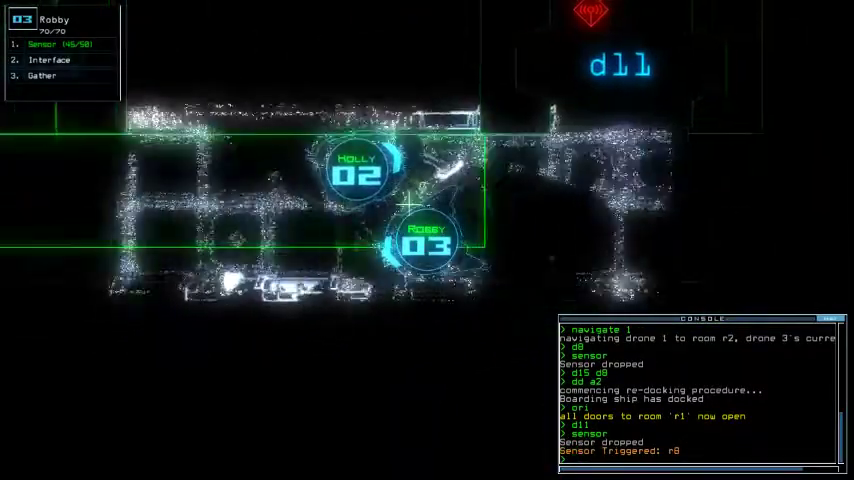
text(dd a1)
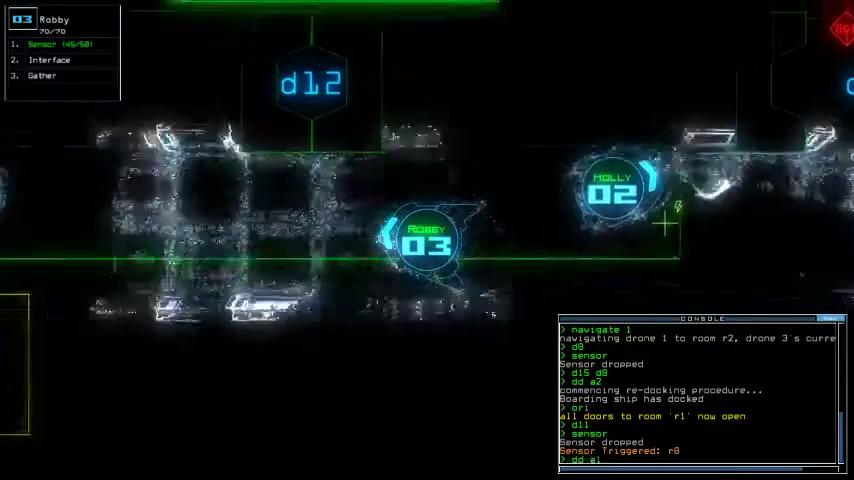
key(Return)
text(bb)
key(Return)
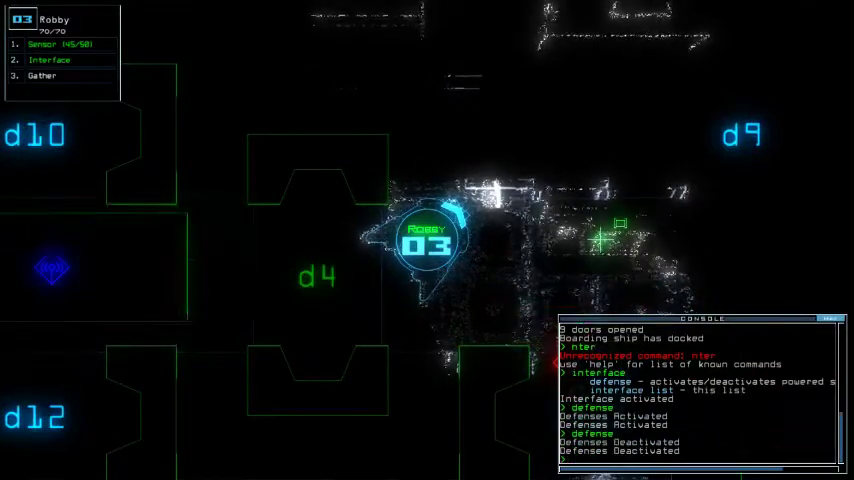
Steer Robby through the derelict with the arrow keys, dropping motion sensors until r6 triggers
key(space)
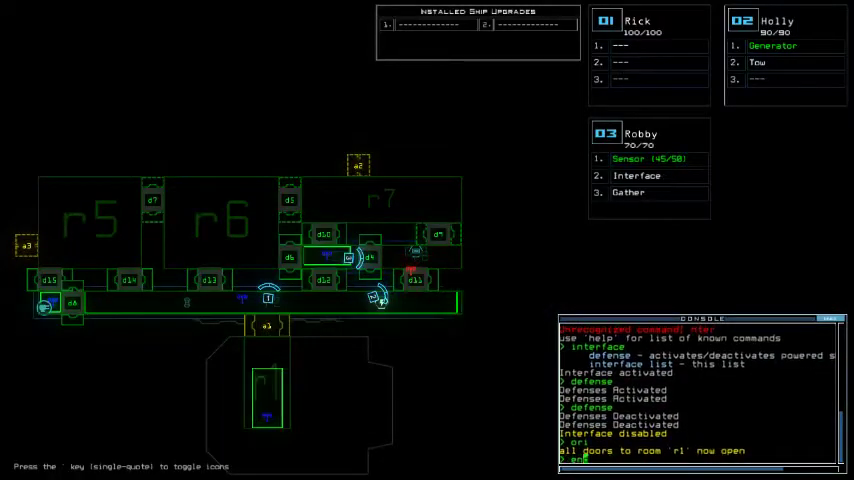
key(space)
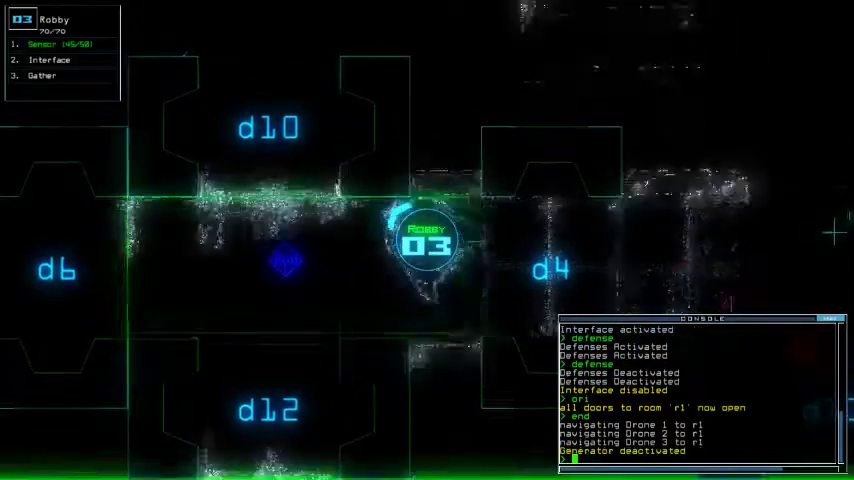
text(sensor)
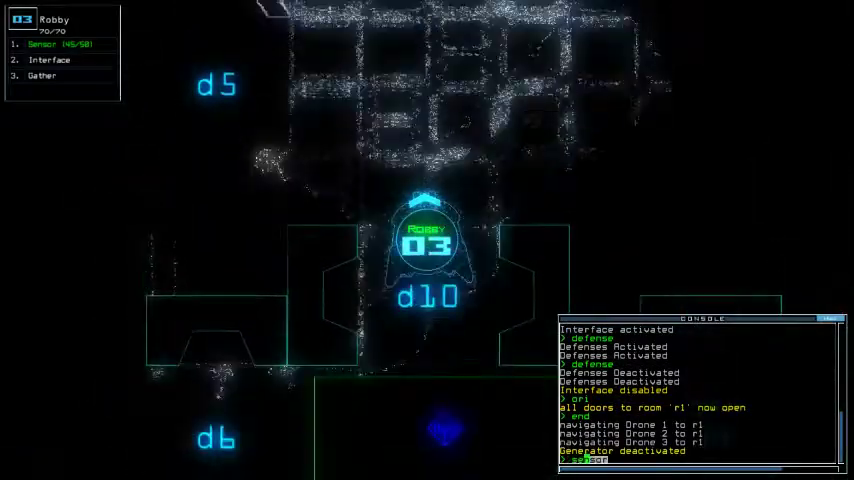
key(Return)
key(Right)
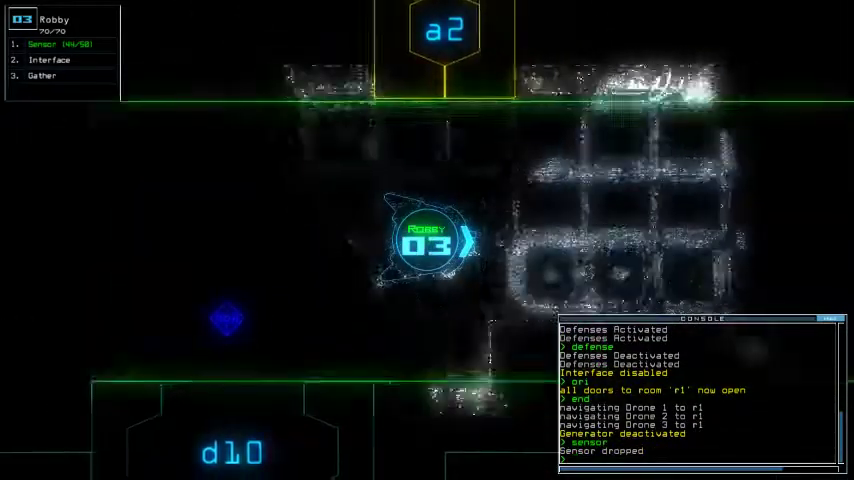
key(Right)
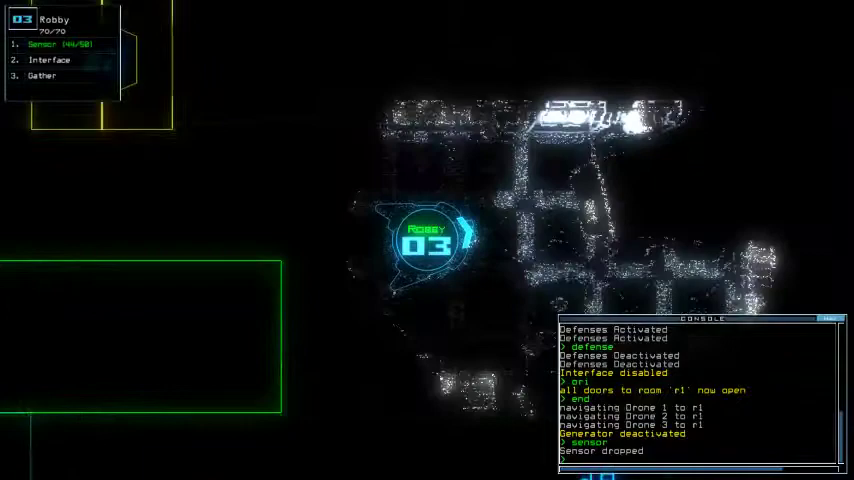
key(Down)
key(Right)
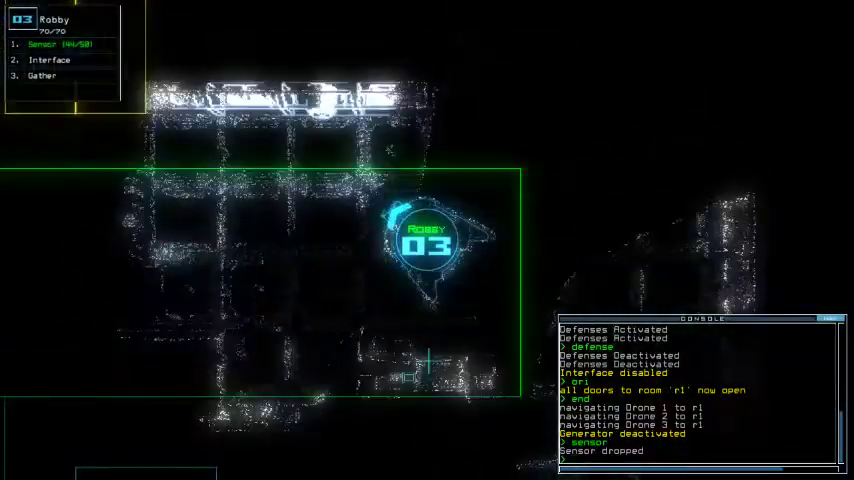
key(Left)
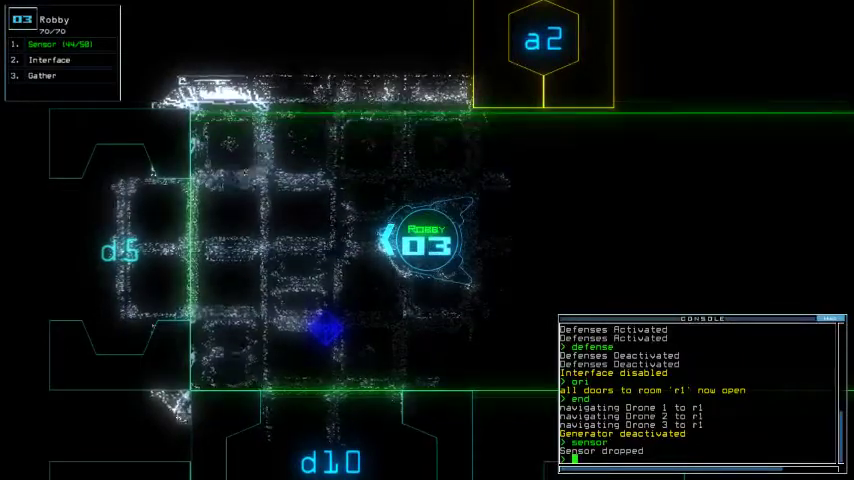
key(space)
key(space)
text(sen)
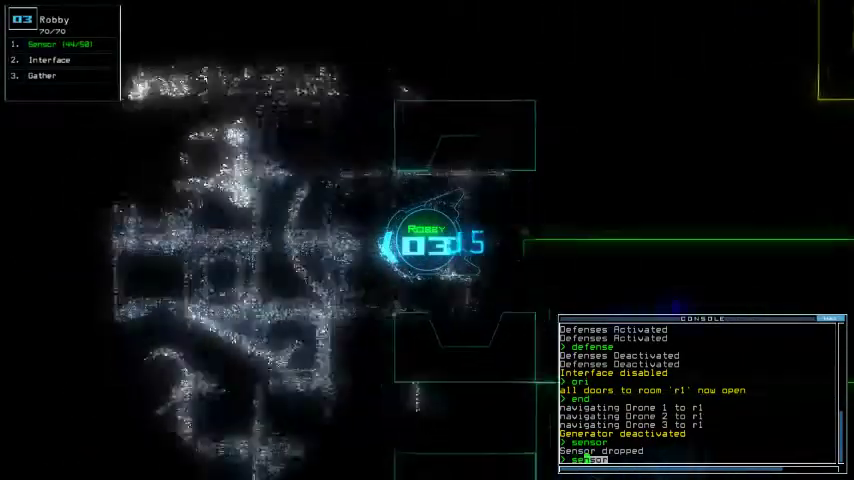
text(sor)
key(Return)
key(Down)
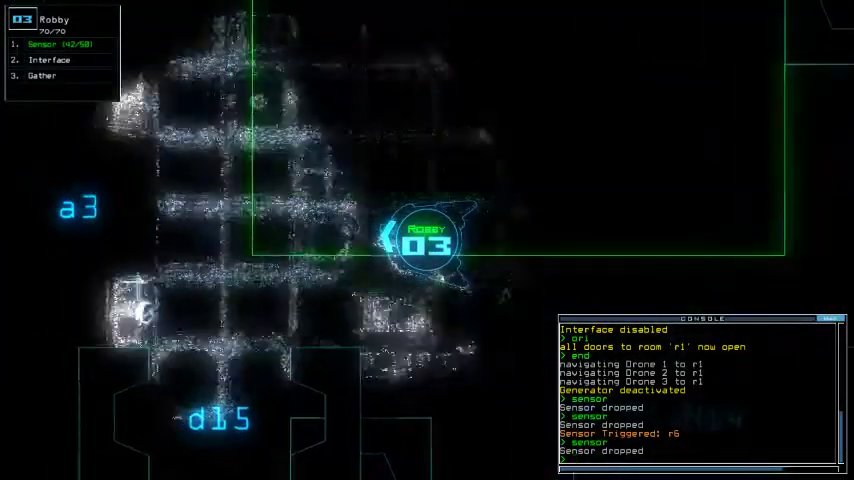
As drone Holly, reactivate the derelict's generator and check the newly powered schematic
key(2)
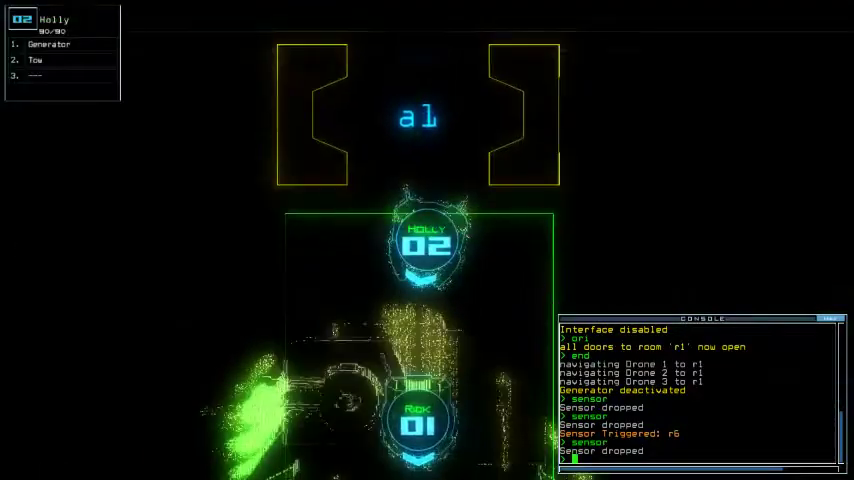
text(generator)
key(Return)
key(space)
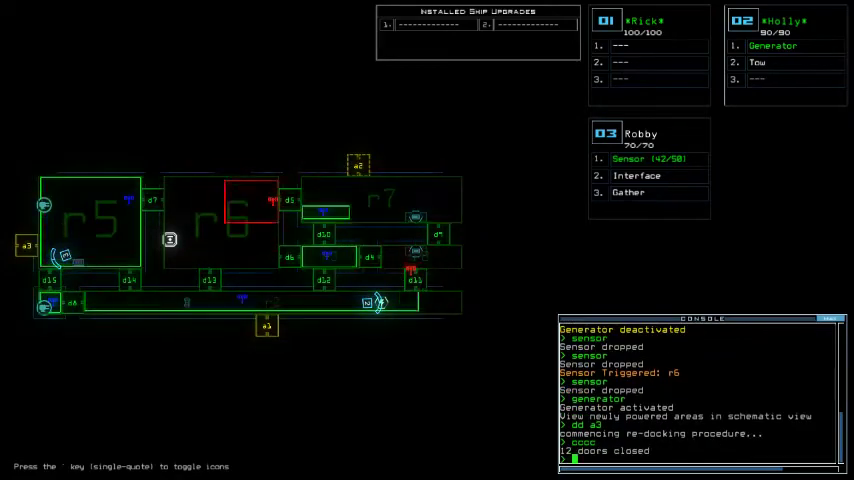
Re-dock at airlock a3, close twelve doors, reopen r1's doors, then re-dock at a2
key(space)
text(pi)
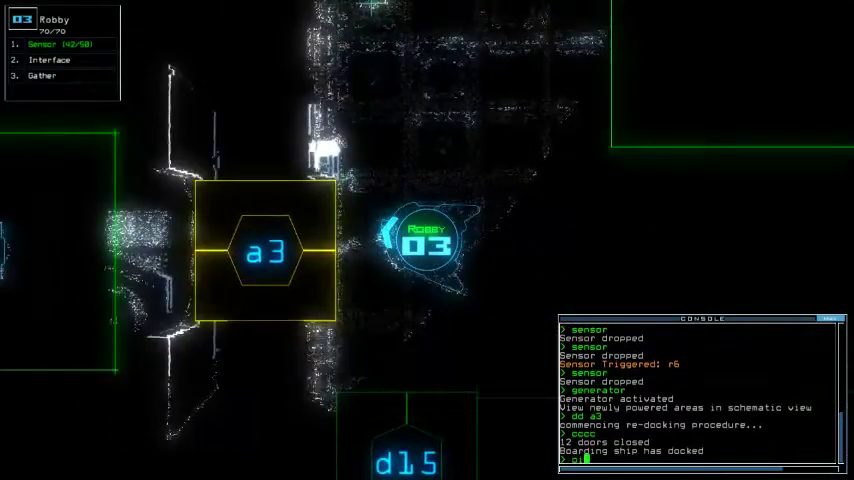
text(r1)
key(Return)
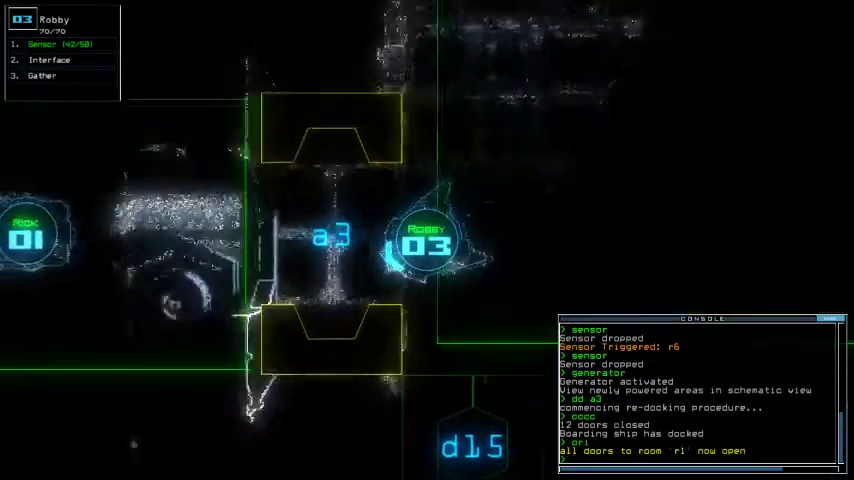
text(dd a2)
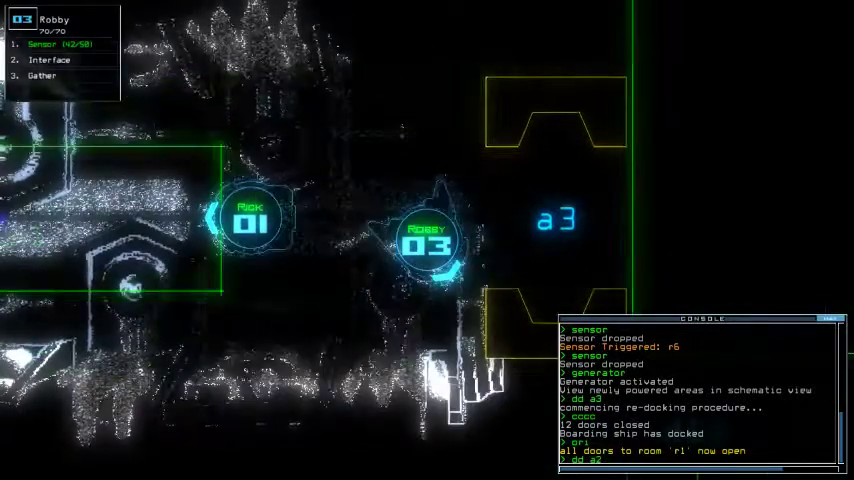
key(Return)
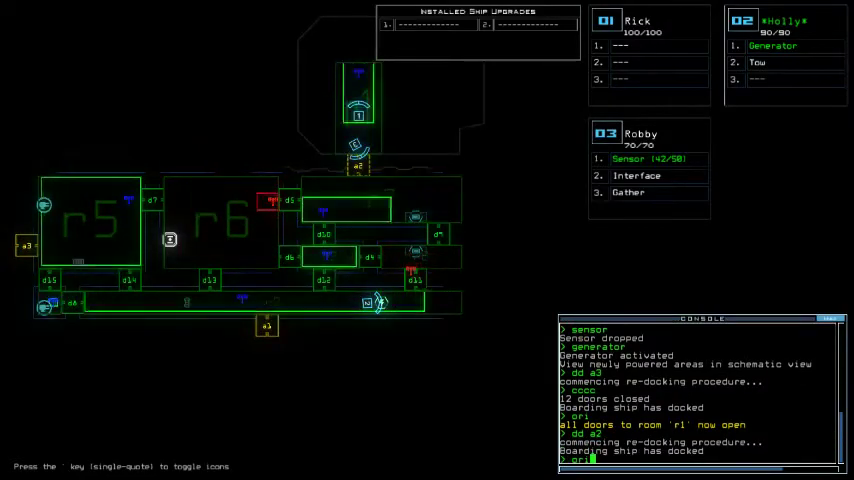
Switch to drone Robby and connect it to the ship systems through 'interface'
key(3)
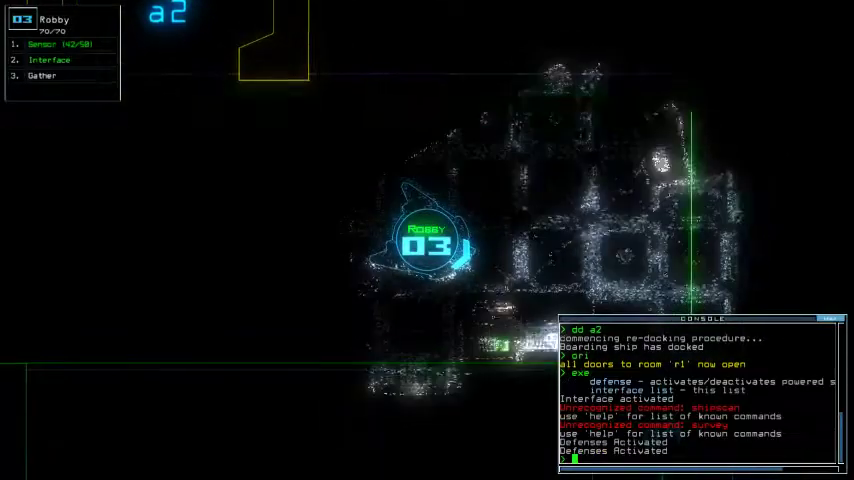
text(df)
key(Return)
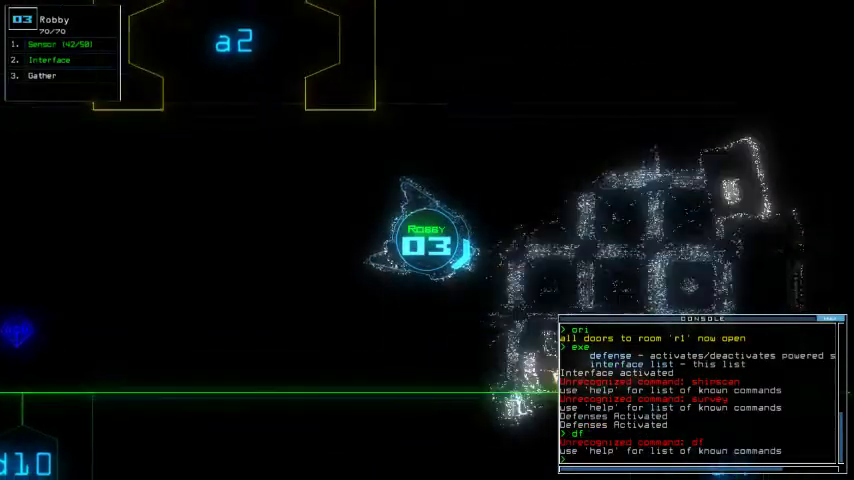
text(interface)
key(Return)
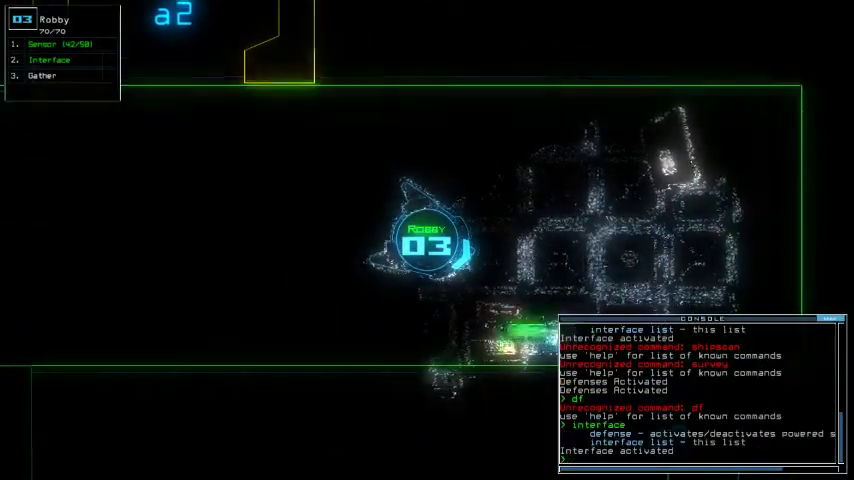
text(ense)
Turn off the powered defenses, re-dock at airlock a1, and open all doors to r1
key(Return)
text(dd)
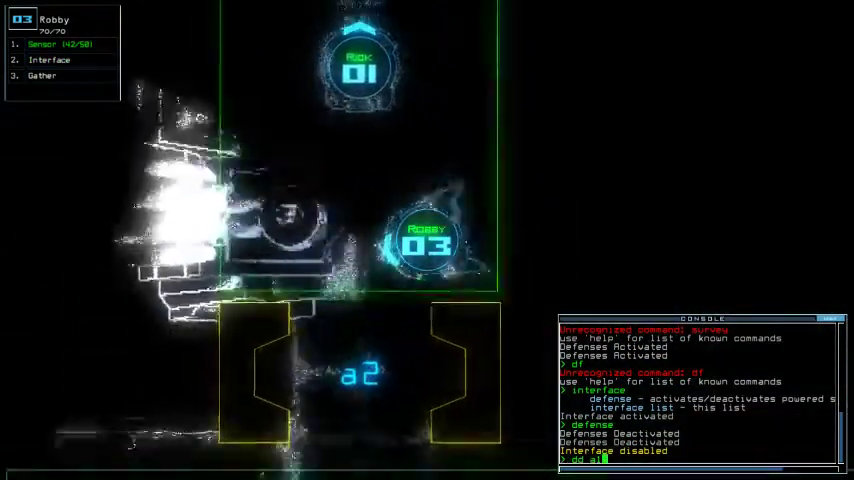
text( al)
key(Return)
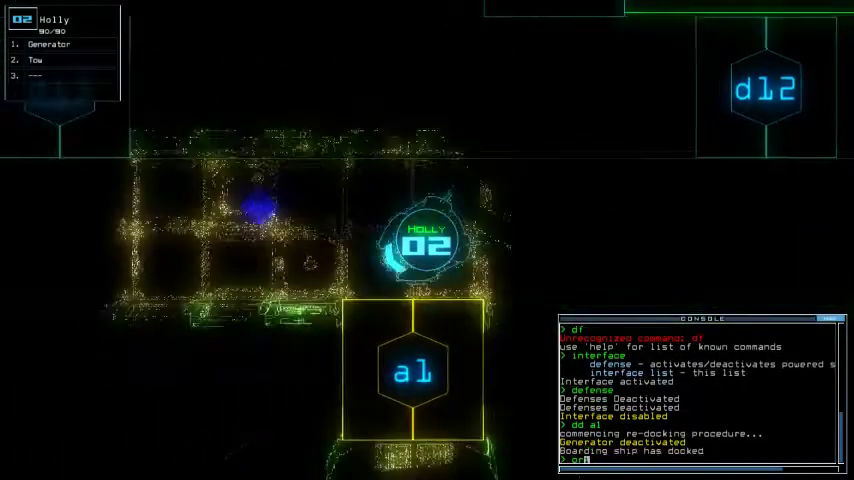
text(d r1)
key(Return)
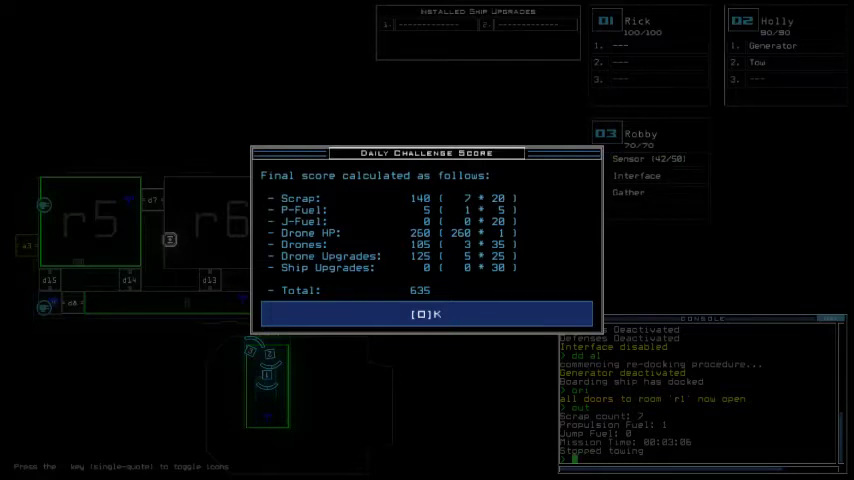
Acknowledge the 635-point Daily Challenge Score and return to the ship schematic
key(Return)
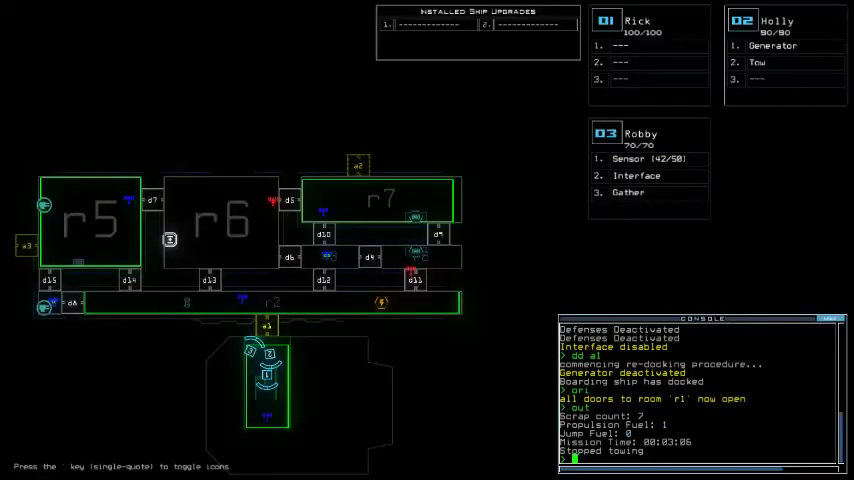